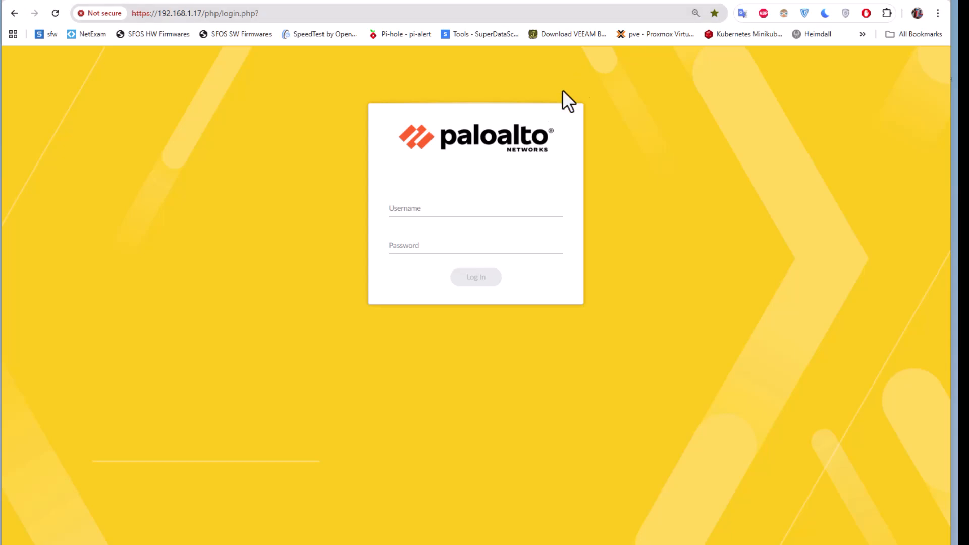
- Log in to the firewall's web interface as admin with the account password
{"action": "left_click", "coordinate": [463, 213]}
{"action": "type", "text": "admin"}
{"action": "key", "text": "Tab"}
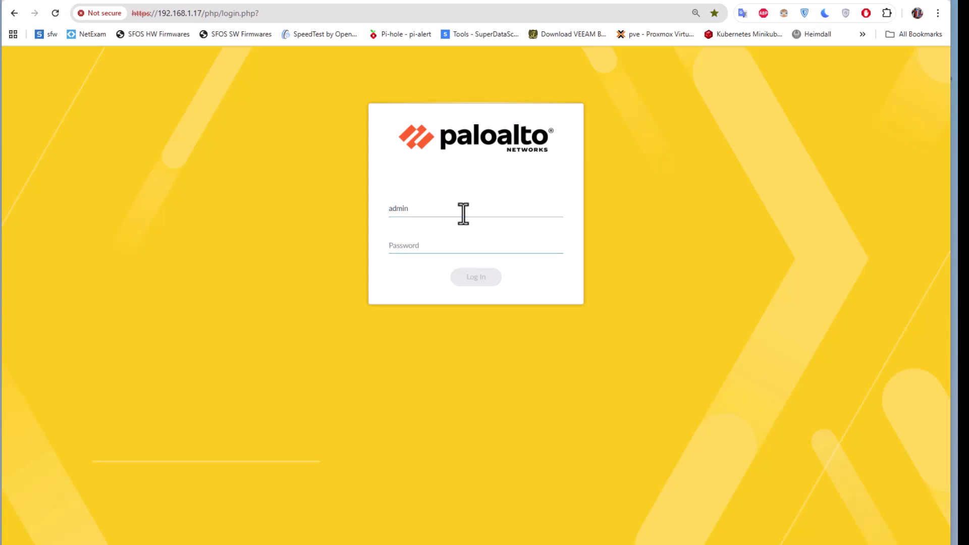
{"action": "type", "text": "••••"}
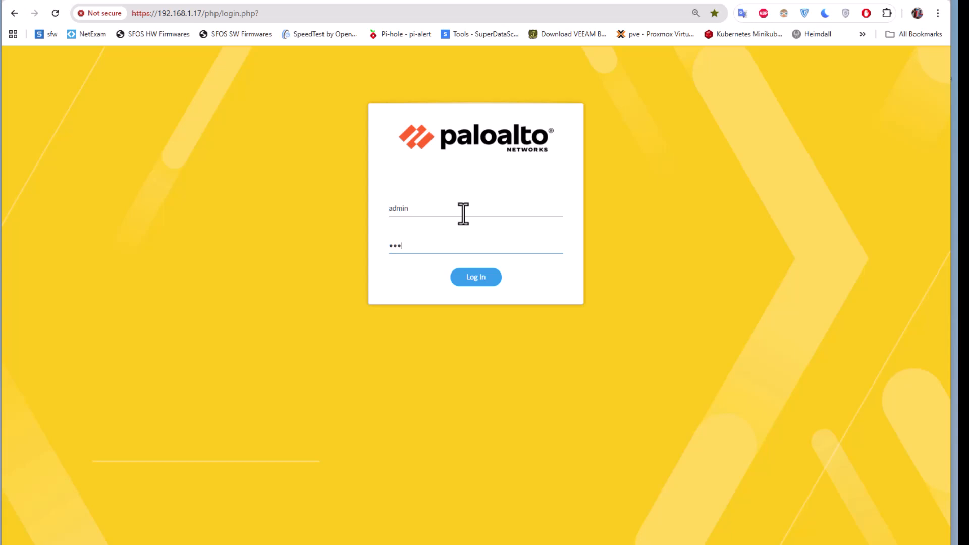
{"action": "type", "text": "•••••"}
{"action": "key", "text": "Return"}
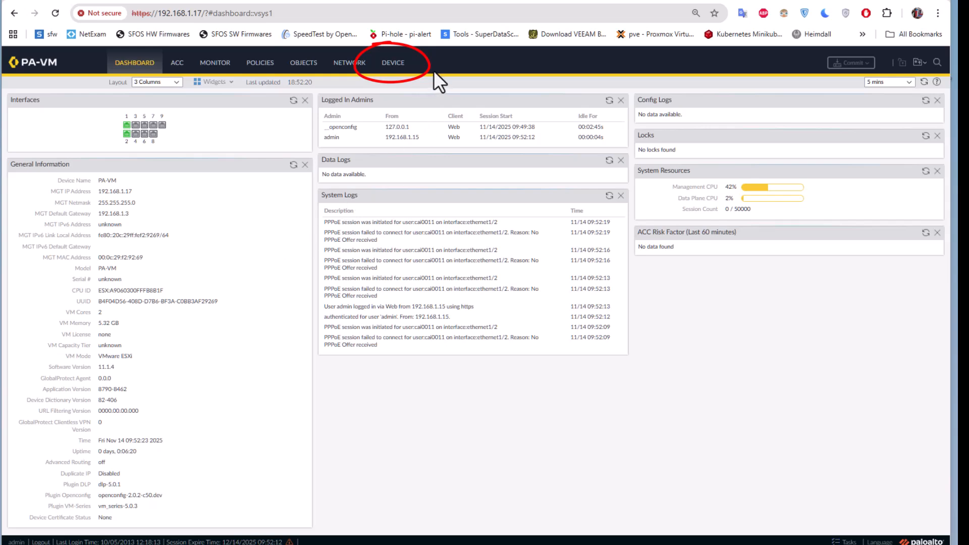
- In the device's services settings, set the primary DNS server to 8.8.8.8 and the secondary DNS server to 1.1.1.1
{"action": "left_click", "coordinate": [402, 66]}
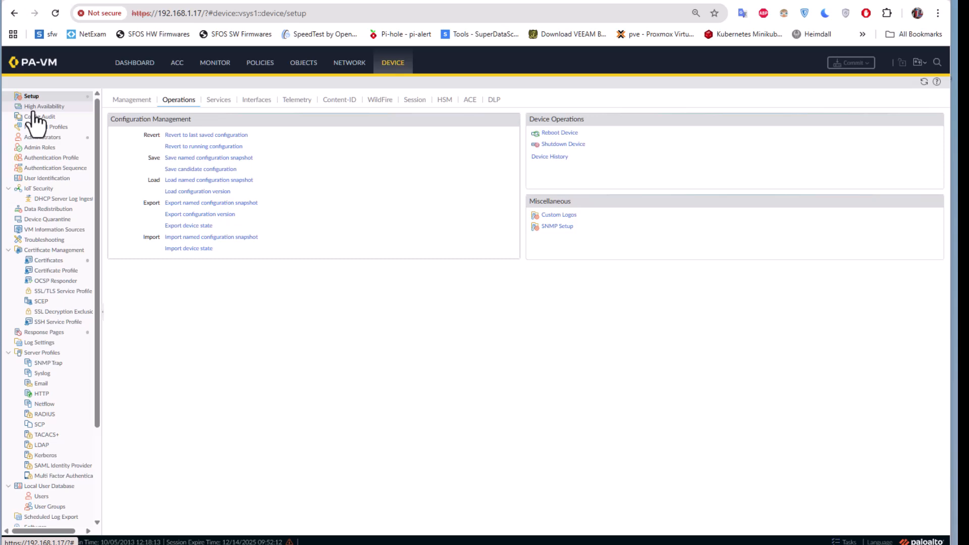
{"action": "left_click", "coordinate": [222, 109]}
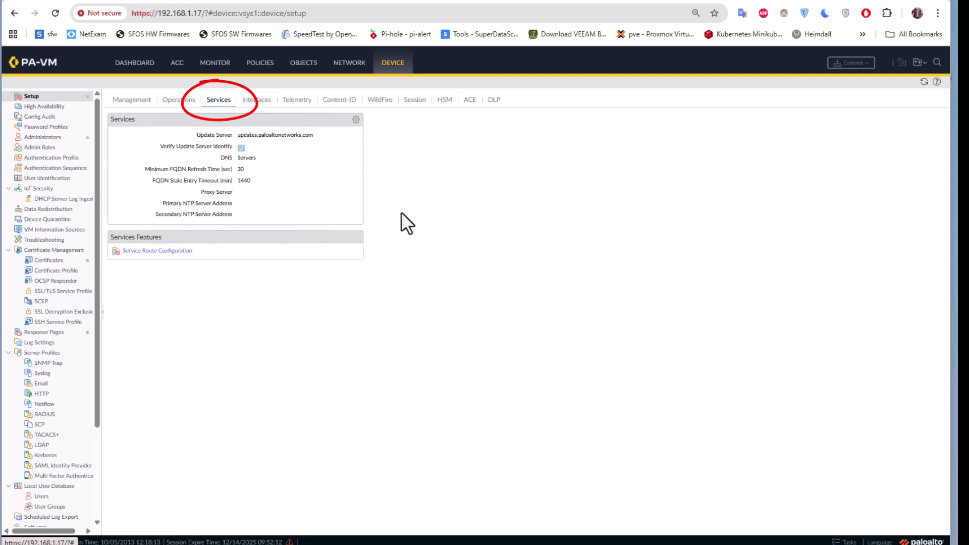
{"action": "left_click", "coordinate": [355, 120]}
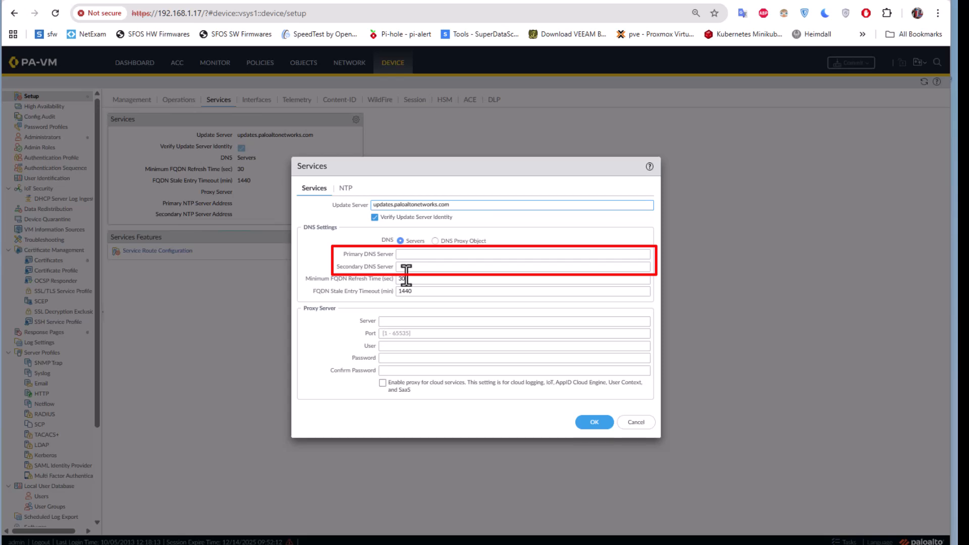
{"action": "left_click", "coordinate": [412, 254]}
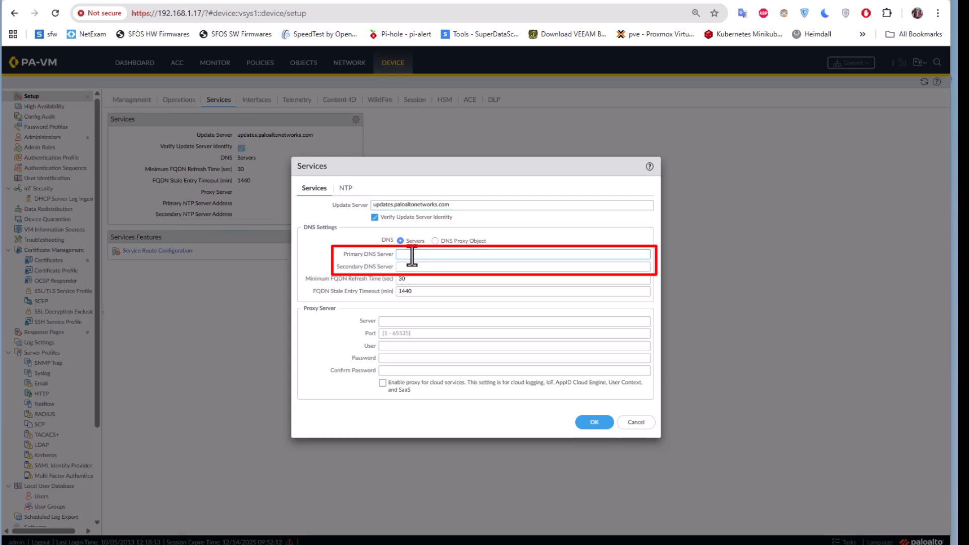
{"action": "type", "text": "8."}
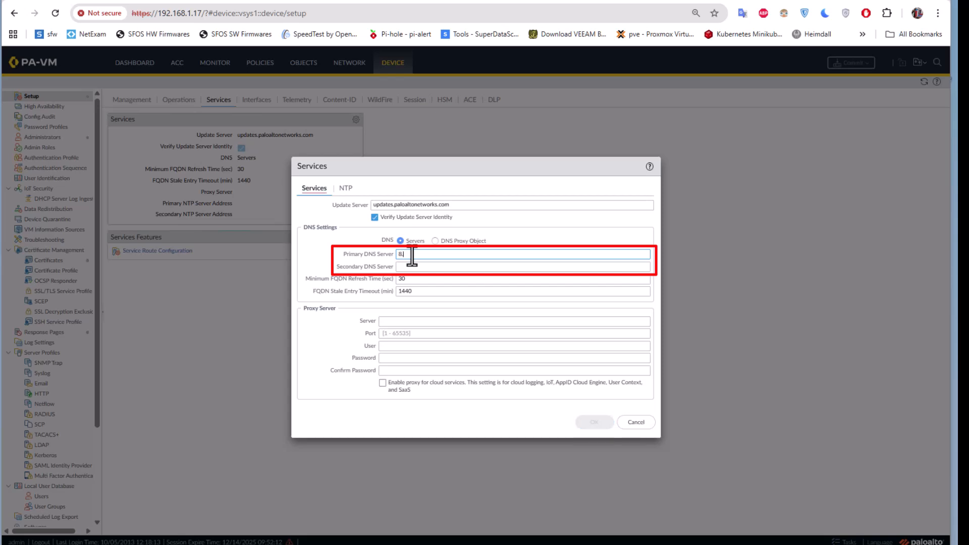
{"action": "type", "text": "8.8"}
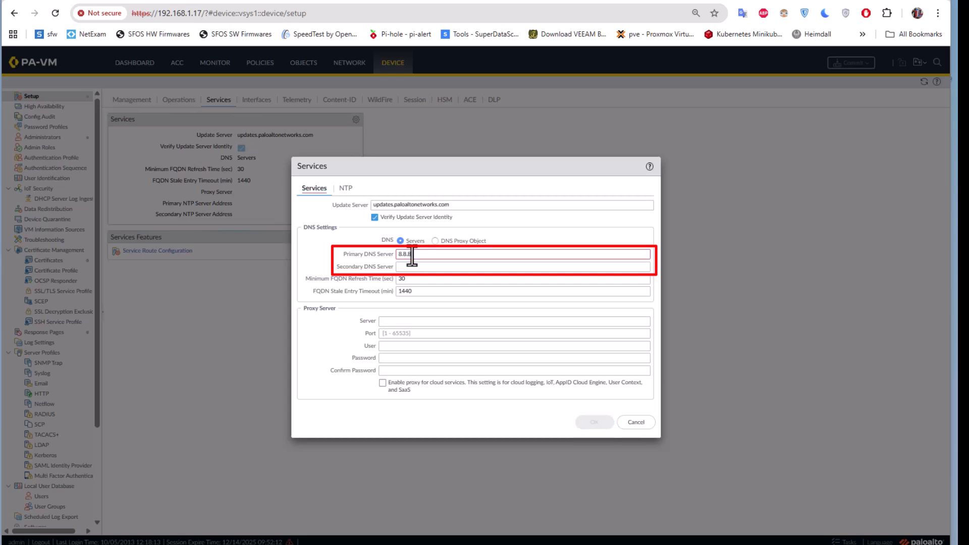
{"action": "type", "text": ".8"}
{"action": "left_click", "coordinate": [435, 265]}
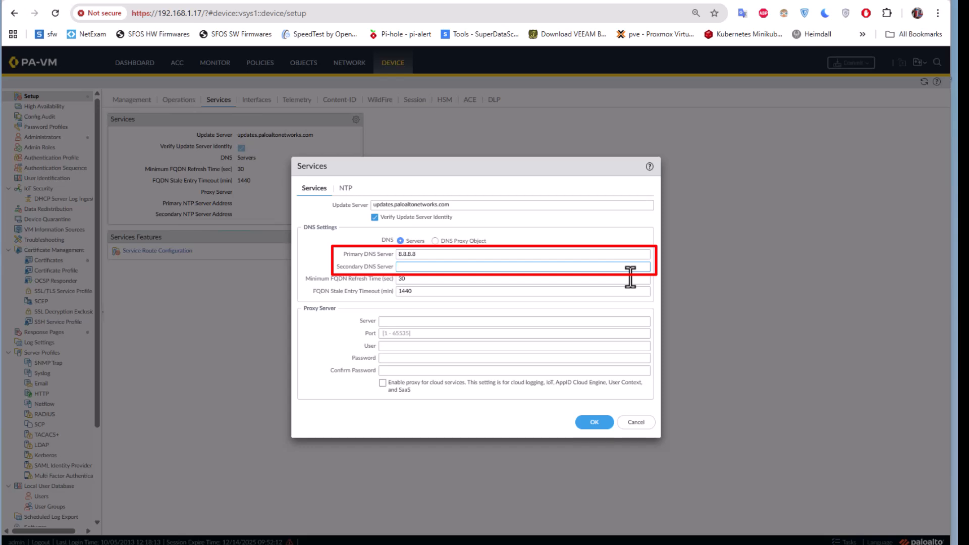
{"action": "type", "text": "1"}
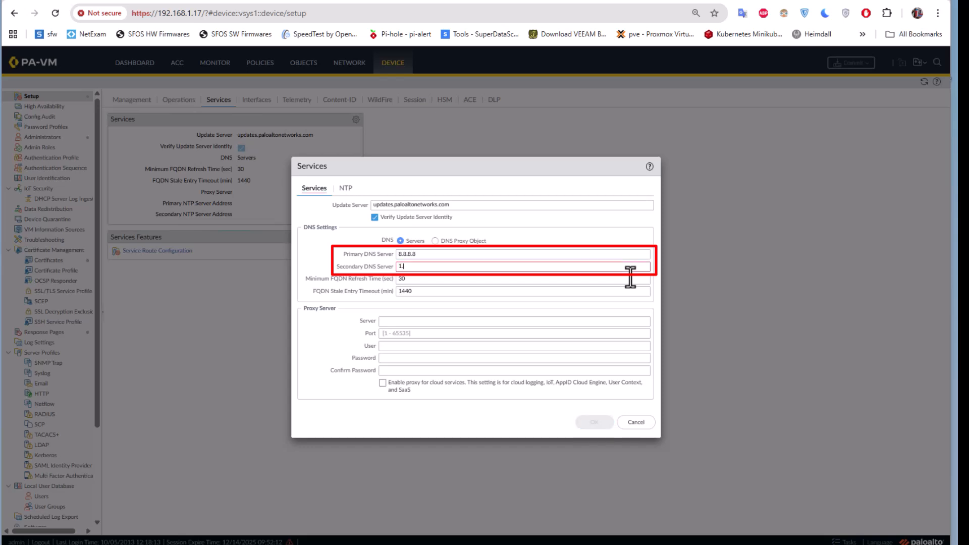
{"action": "type", "text": ".1.1.1"}
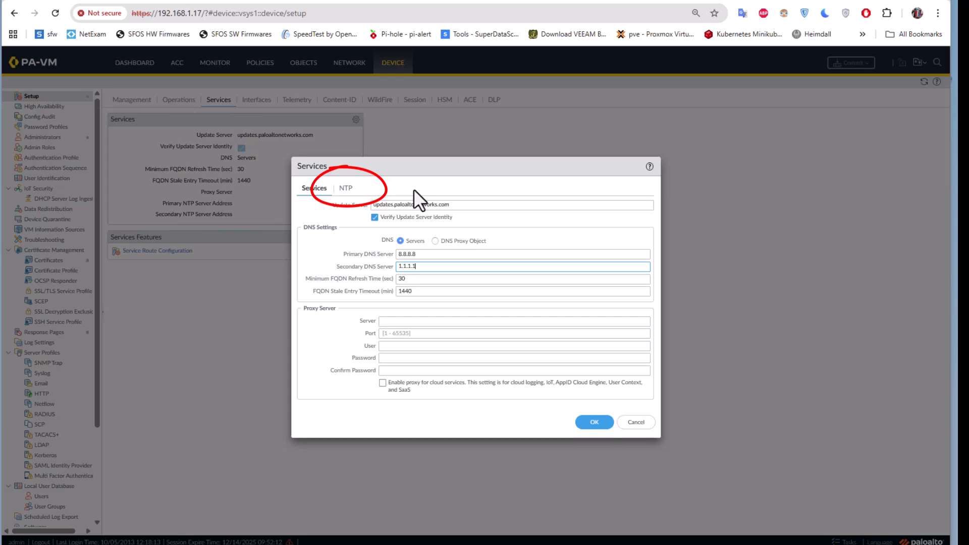
- Set the primary NTP server address to time.google.com with authentication type None and save the services settings
{"action": "left_click", "coordinate": [346, 189]}
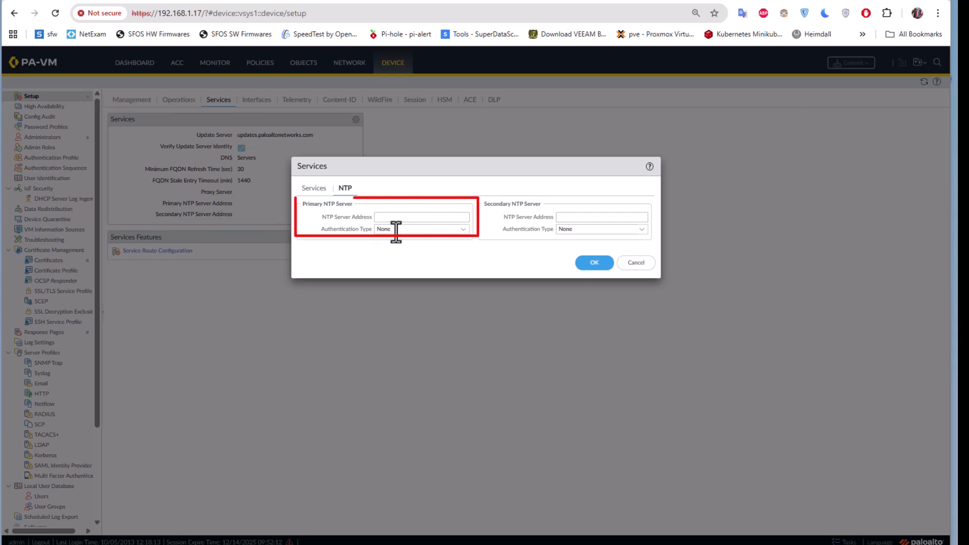
{"action": "left_click", "coordinate": [457, 230]}
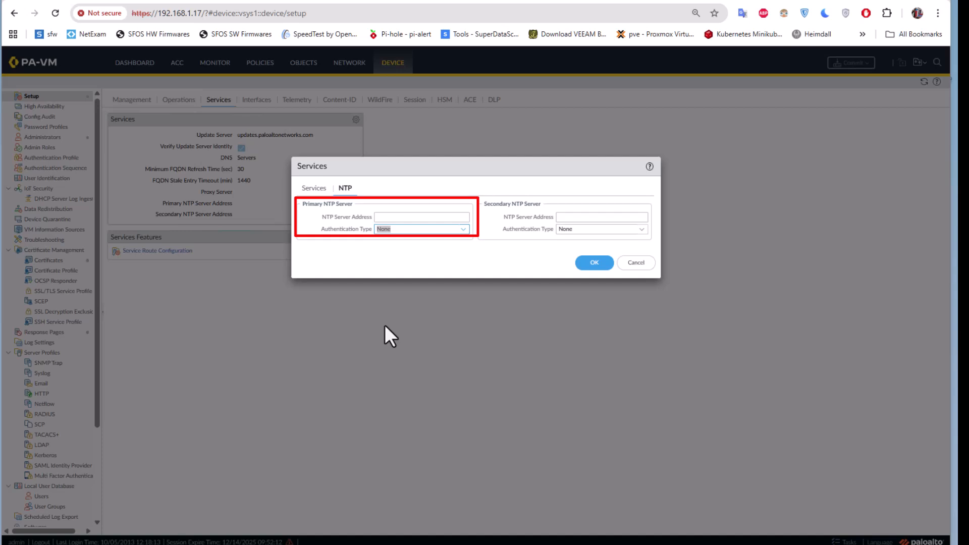
{"action": "left_click", "coordinate": [388, 216]}
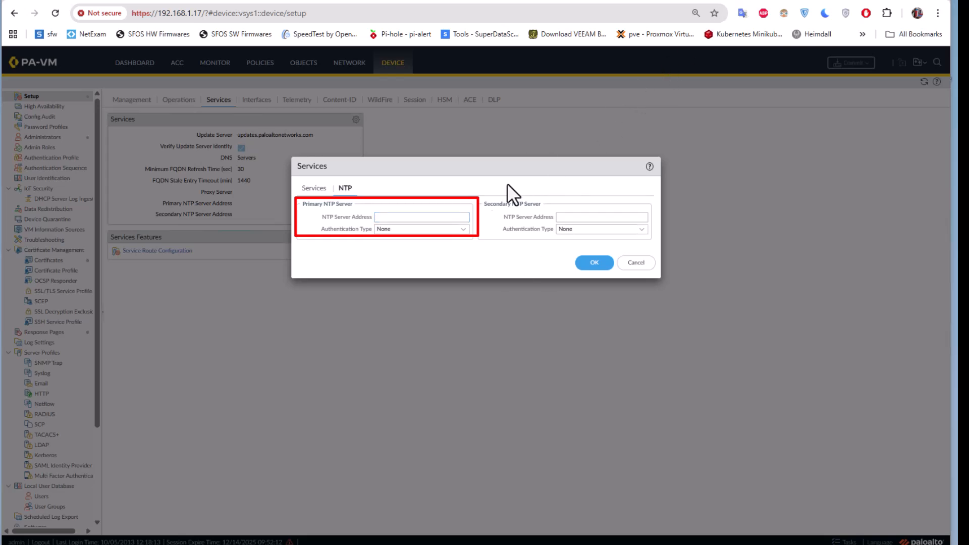
{"action": "left_click", "coordinate": [390, 217]}
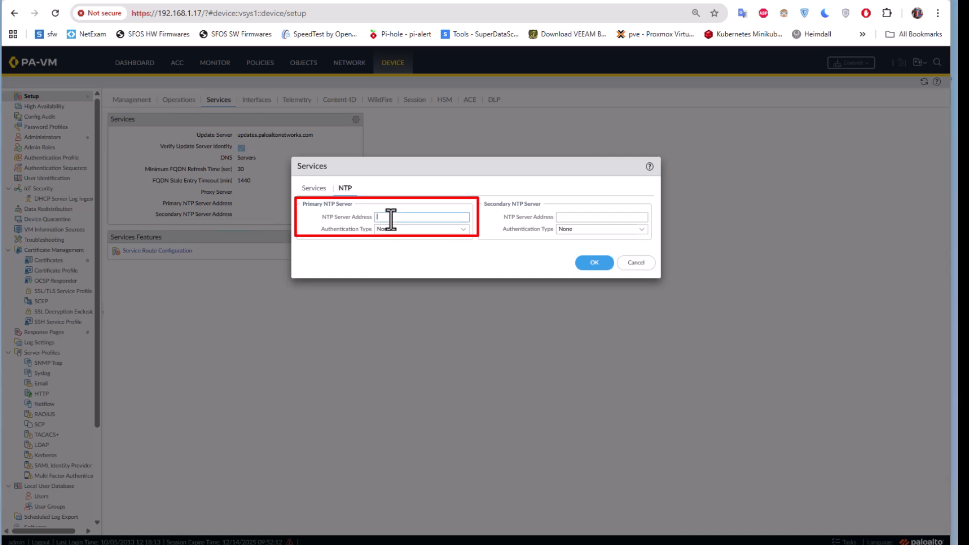
{"action": "type", "text": "time.google.com"}
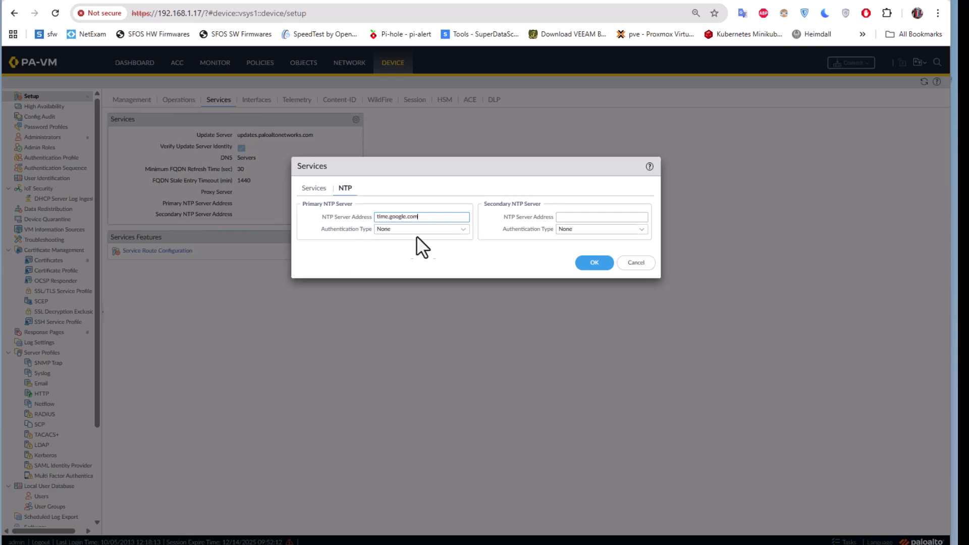
{"action": "left_click", "coordinate": [463, 230]}
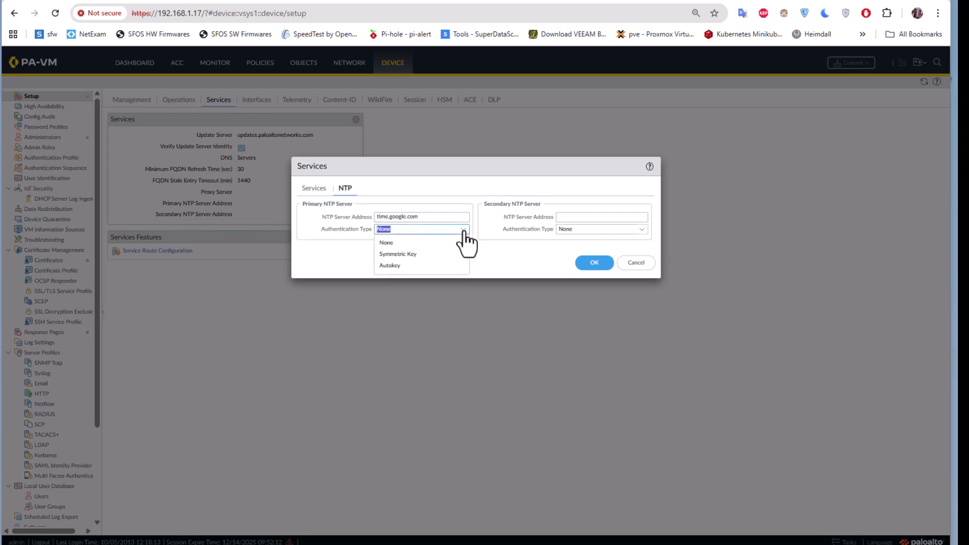
{"action": "left_click", "coordinate": [502, 248]}
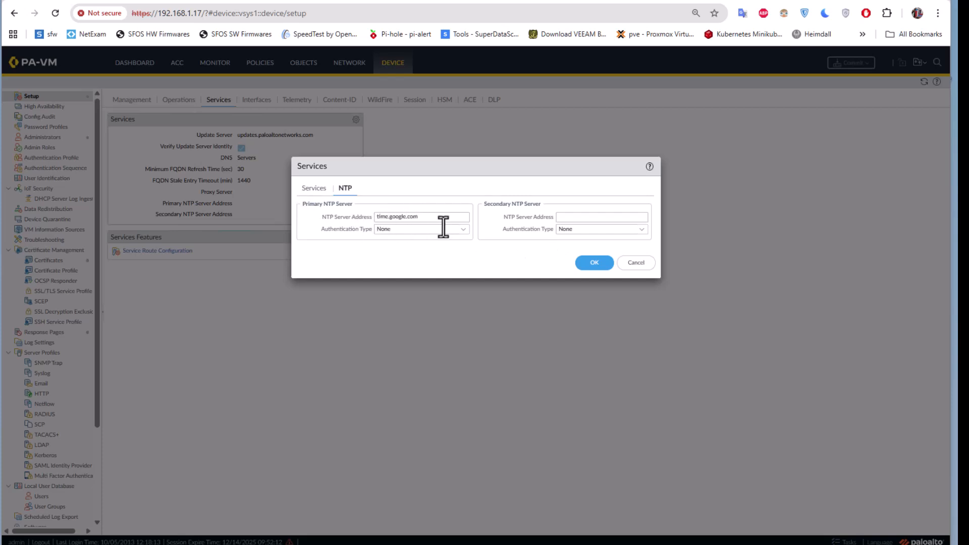
{"action": "left_click", "coordinate": [592, 262]}
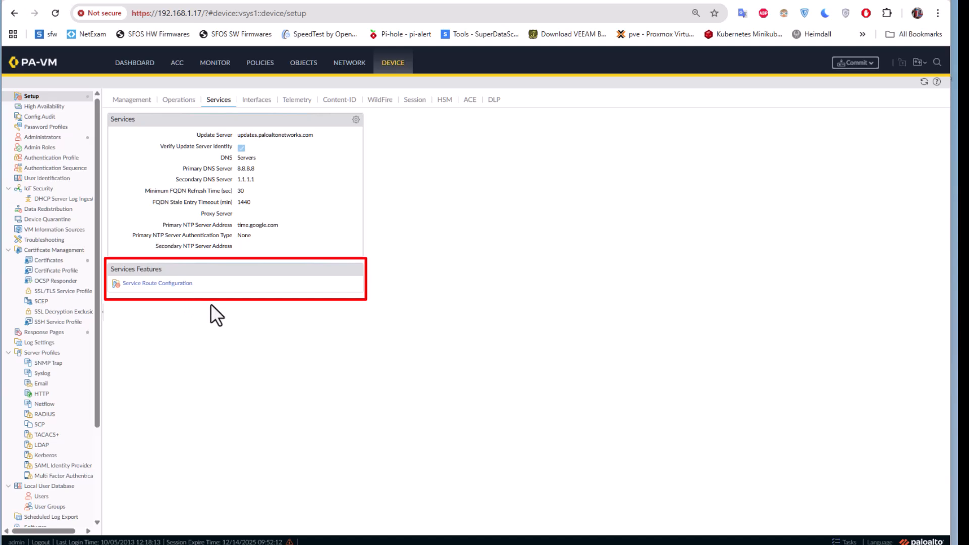
- Display the customizable service routes and examine the list of IPv4 services
{"action": "left_click", "coordinate": [163, 285]}
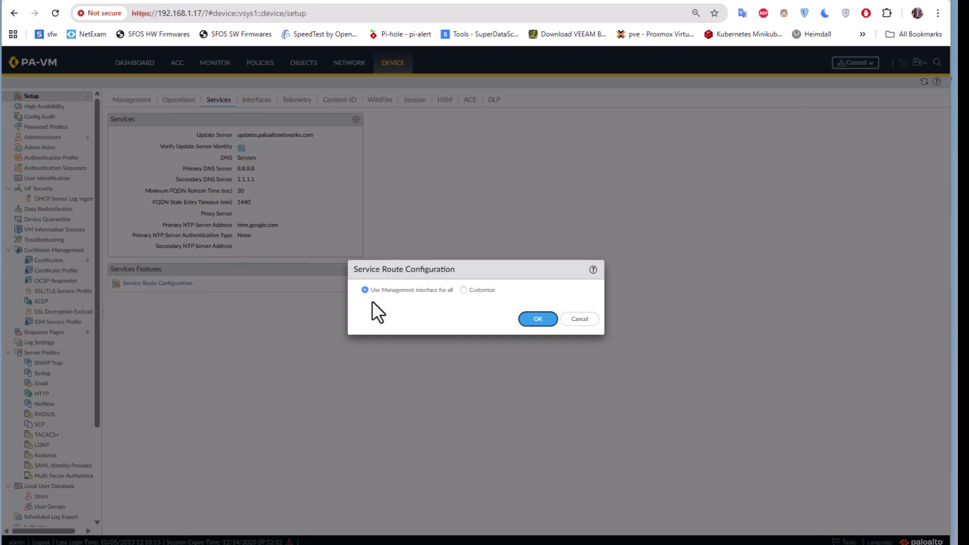
{"action": "left_click", "coordinate": [464, 290]}
{"action": "left_click_drag", "start_coordinate": [481, 269], "coordinate": [467, 154]}
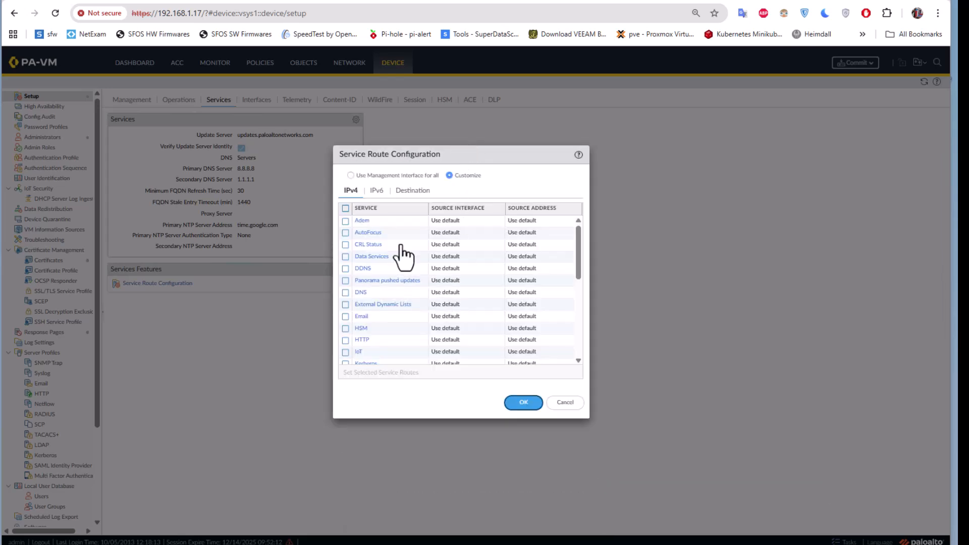
{"action": "left_click_drag", "start_coordinate": [580, 241], "coordinate": [490, 228]}
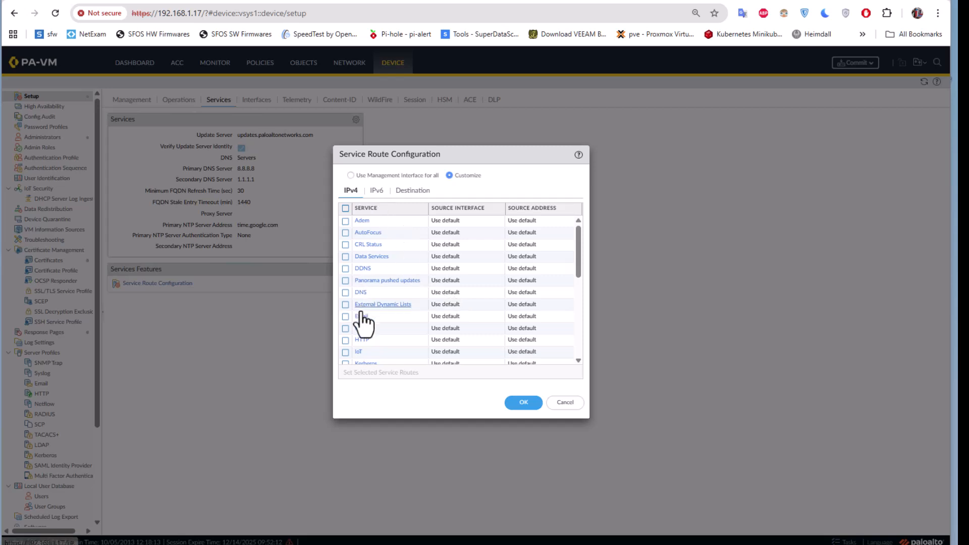
- Examine the source interface and source address options of the DNS service route, then leave the route configuration without saving
{"action": "left_click", "coordinate": [450, 292]}
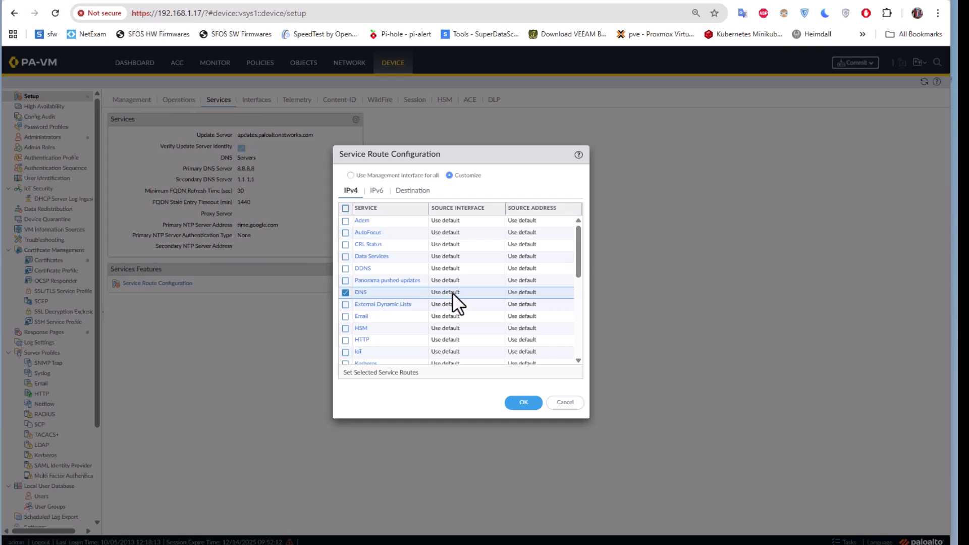
{"action": "left_click", "coordinate": [362, 293]}
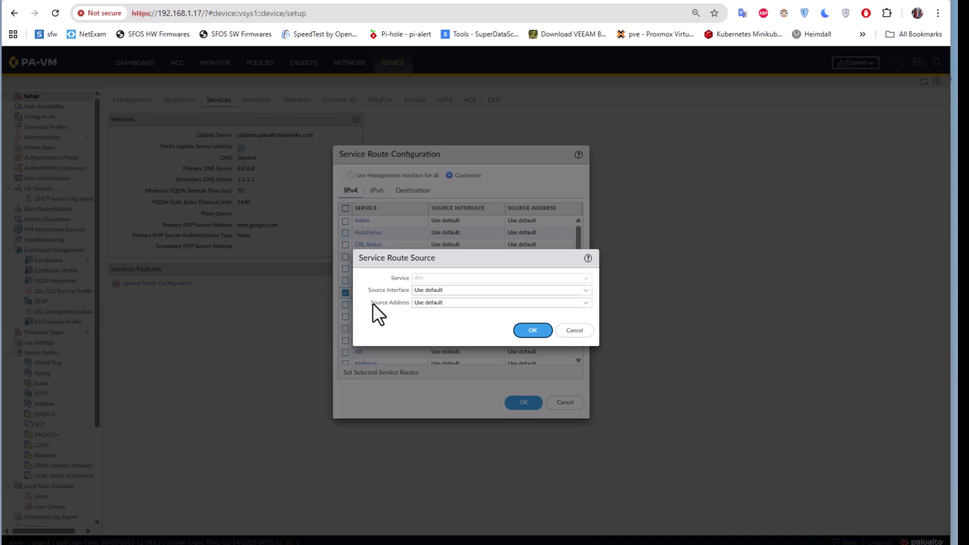
{"action": "left_click", "coordinate": [586, 291]}
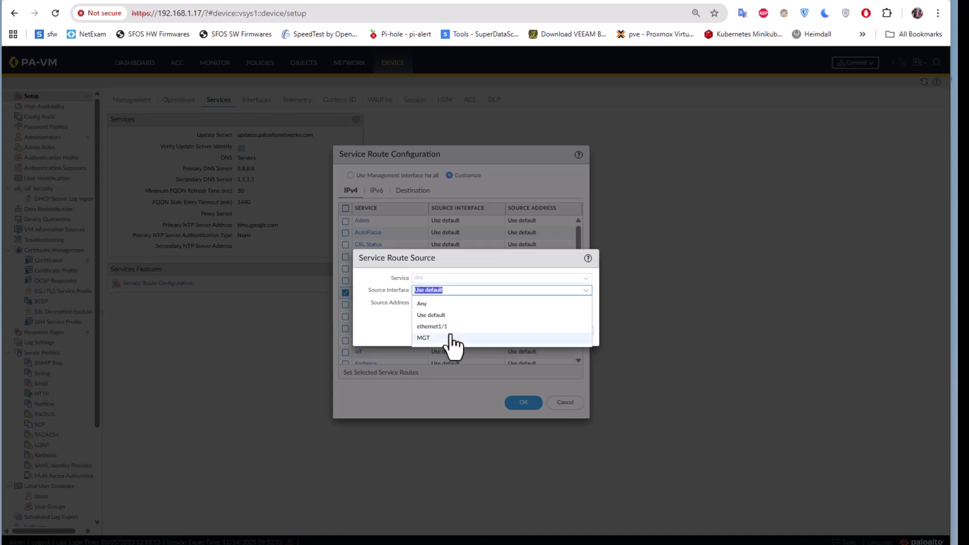
{"action": "left_click", "coordinate": [424, 315]}
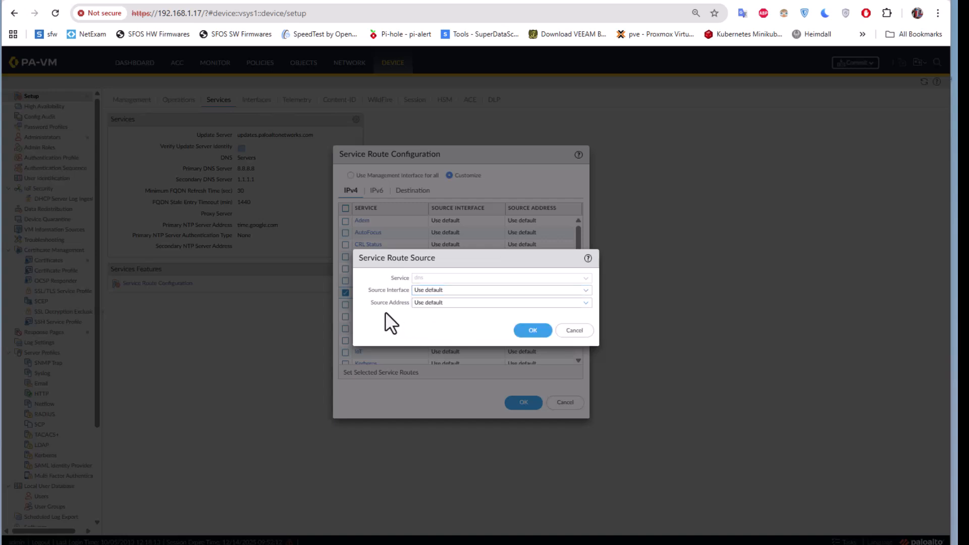
{"action": "left_click", "coordinate": [585, 305]}
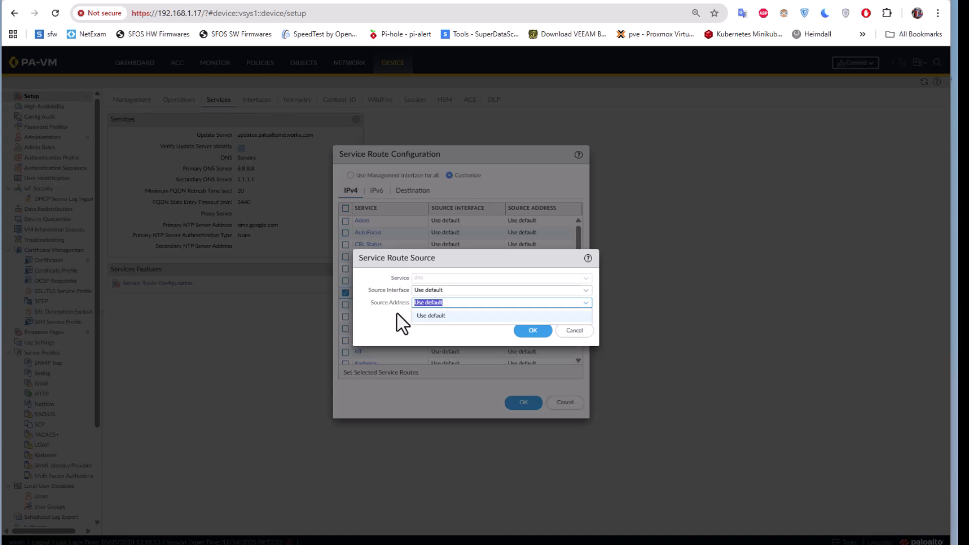
{"action": "left_click", "coordinate": [575, 331]}
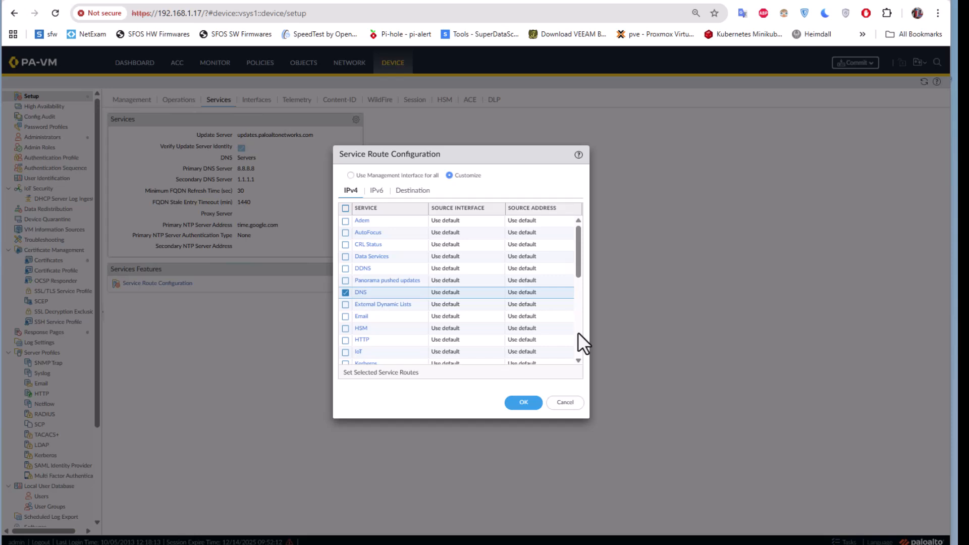
{"action": "left_click", "coordinate": [564, 404]}
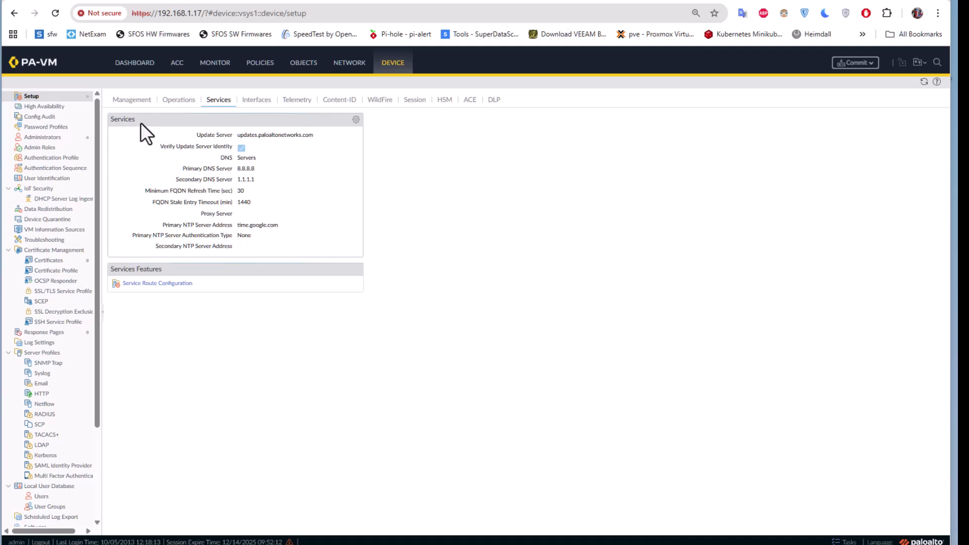
- In the device's general management settings, set the time zone to Etc/GMT+1 and save
{"action": "left_click", "coordinate": [133, 101]}
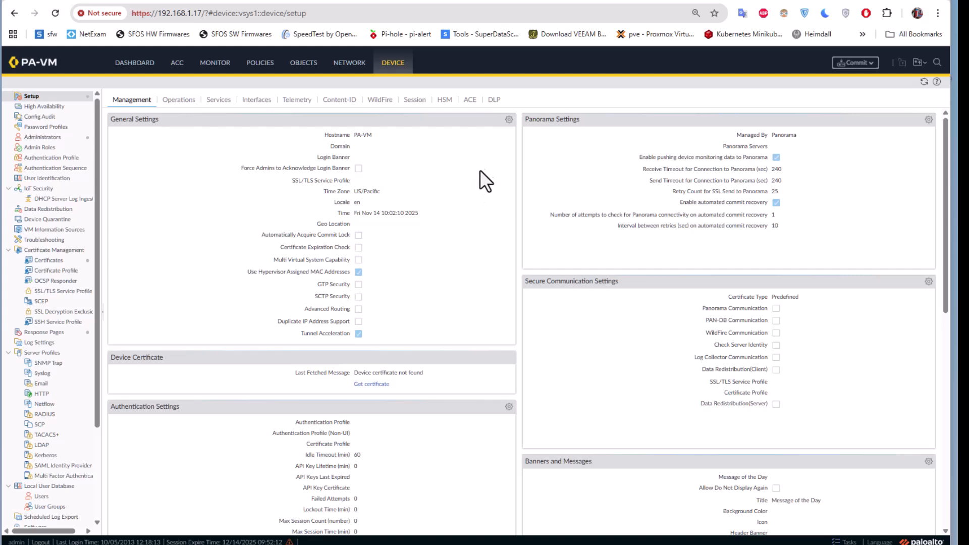
{"action": "left_click", "coordinate": [509, 119]}
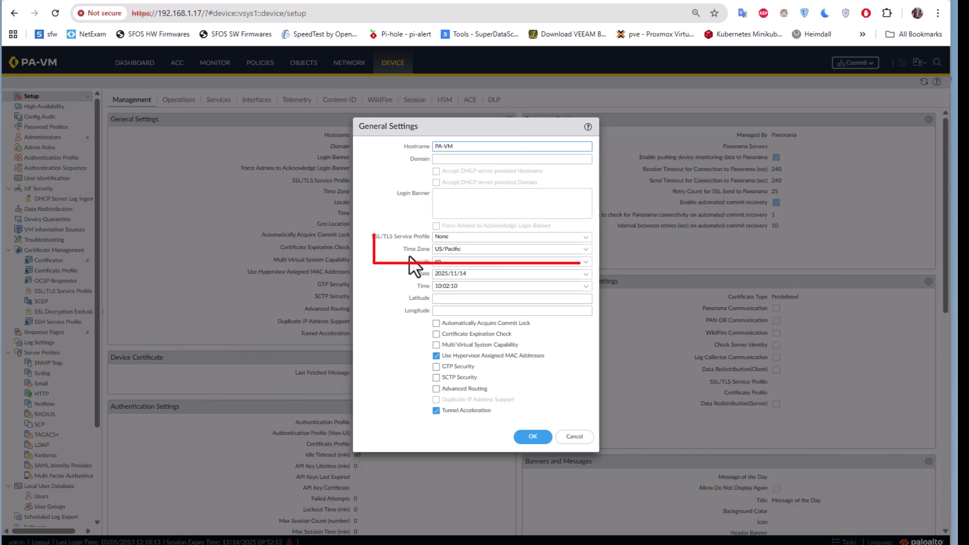
{"action": "left_click", "coordinate": [586, 252]}
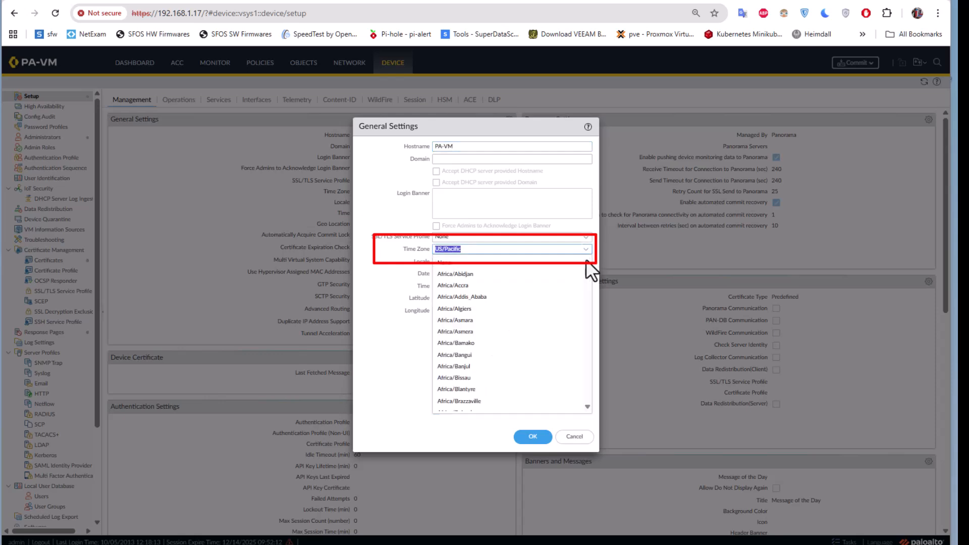
{"action": "left_click_drag", "start_coordinate": [587, 269], "coordinate": [584, 363]}
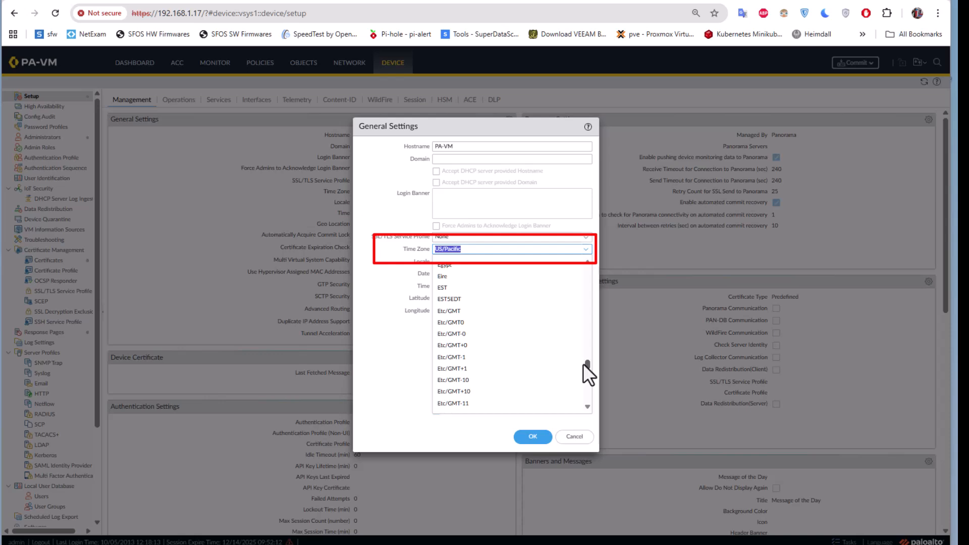
{"action": "left_click", "coordinate": [469, 369]}
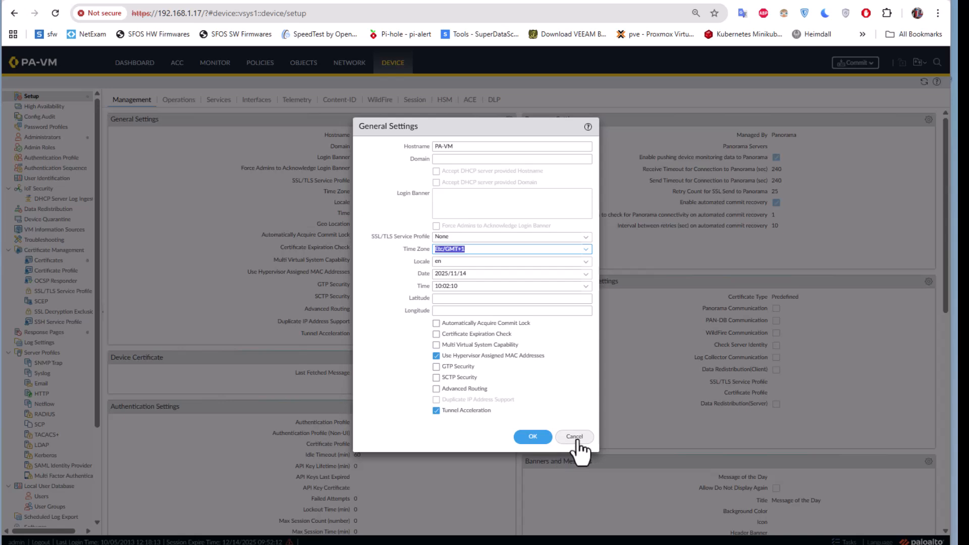
{"action": "left_click", "coordinate": [535, 440]}
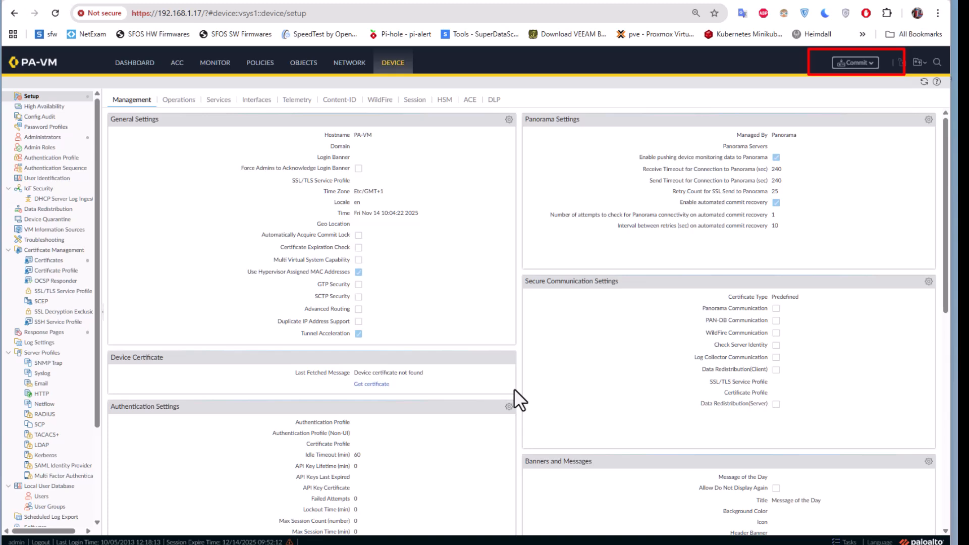
- Preview the pending differences between the running and candidate configurations, close the comparison, and commit all changes
{"action": "left_click", "coordinate": [855, 66]}
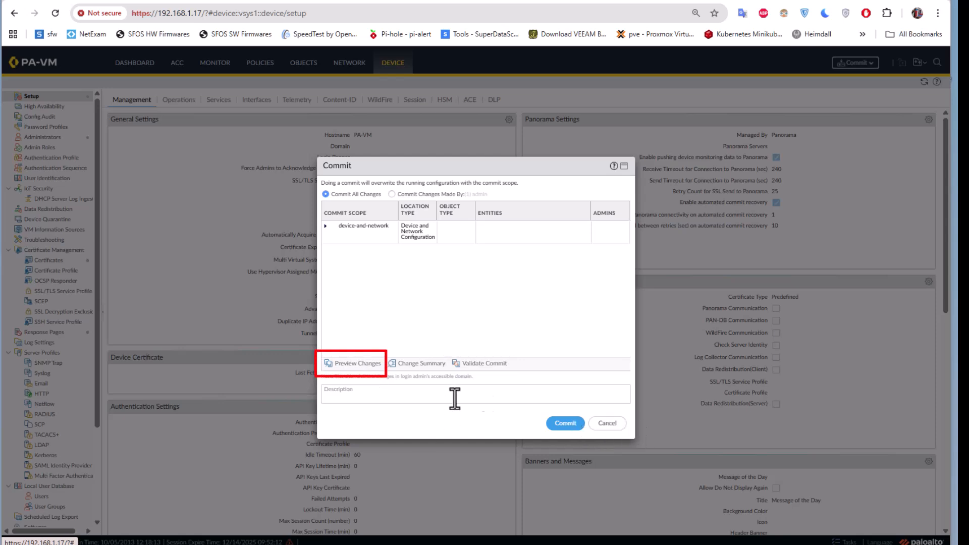
{"action": "left_click", "coordinate": [352, 364]}
{"action": "left_click", "coordinate": [506, 319]}
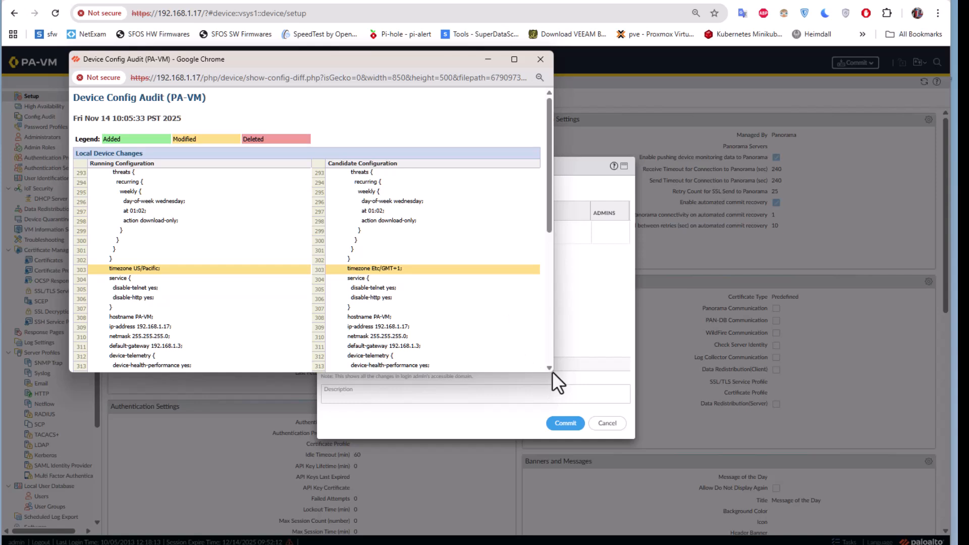
{"action": "left_click_drag", "start_coordinate": [553, 372], "coordinate": [779, 467]}
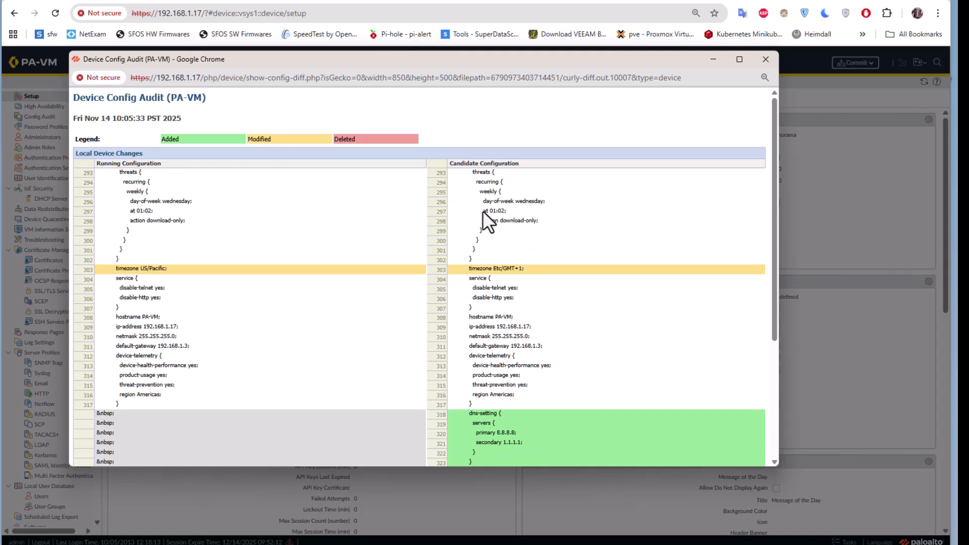
{"action": "scroll", "coordinate": [611, 329], "scroll_direction": "down", "scroll_amount": 3}
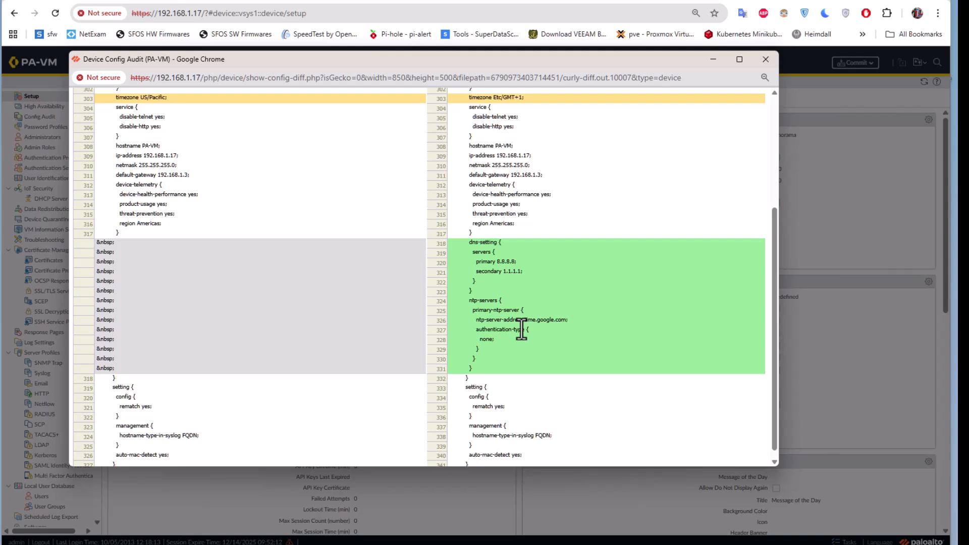
{"action": "scroll", "coordinate": [529, 315], "scroll_direction": "down", "scroll_amount": 1}
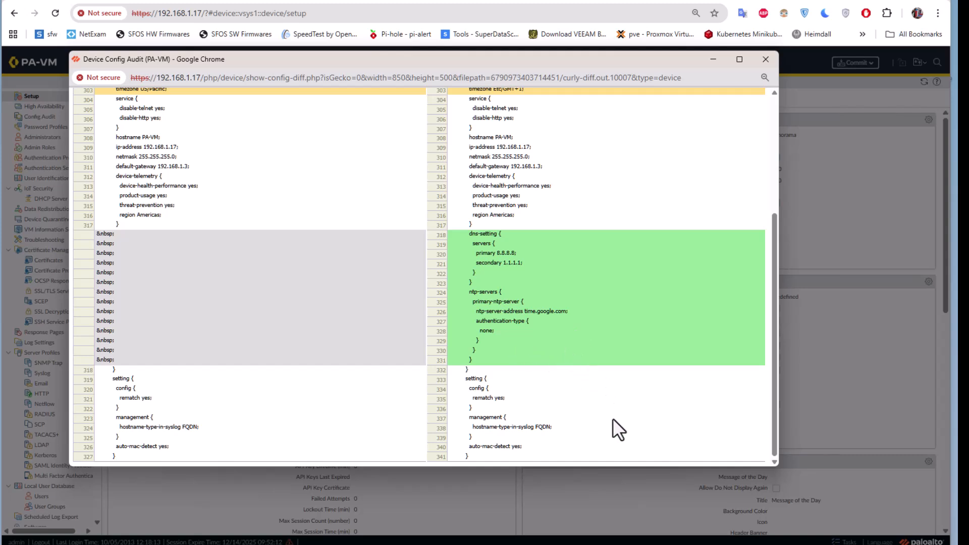
{"action": "scroll", "coordinate": [622, 412], "scroll_direction": "up", "scroll_amount": 4}
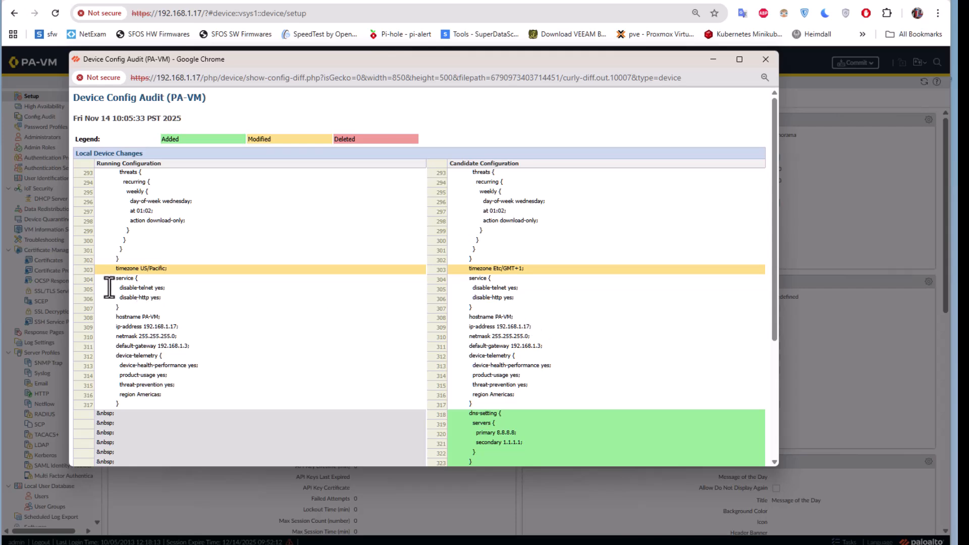
{"action": "left_click", "coordinate": [768, 65]}
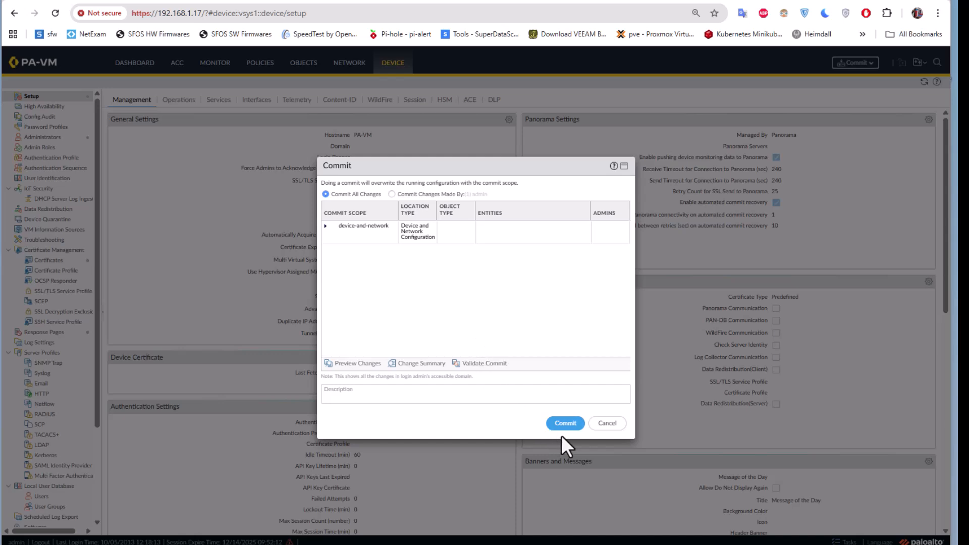
{"action": "left_click", "coordinate": [574, 424]}
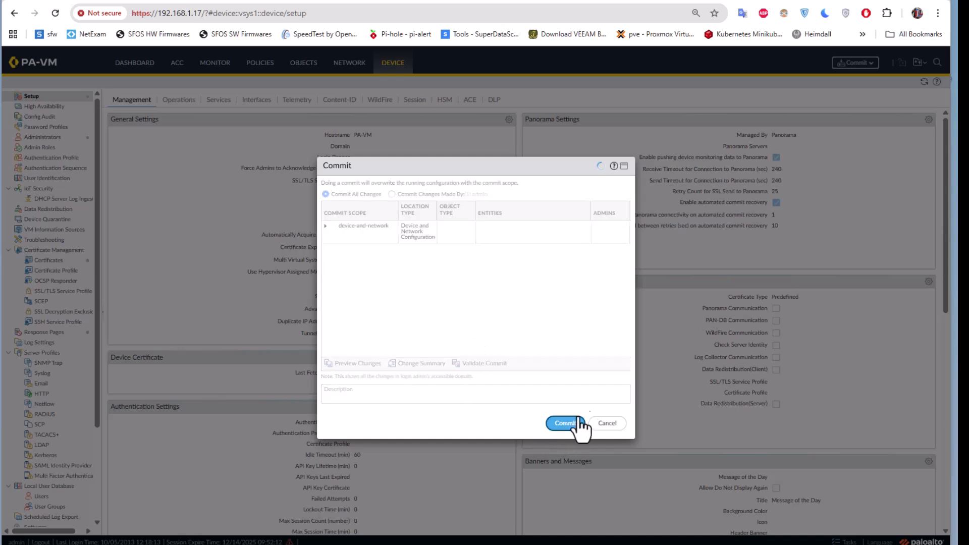